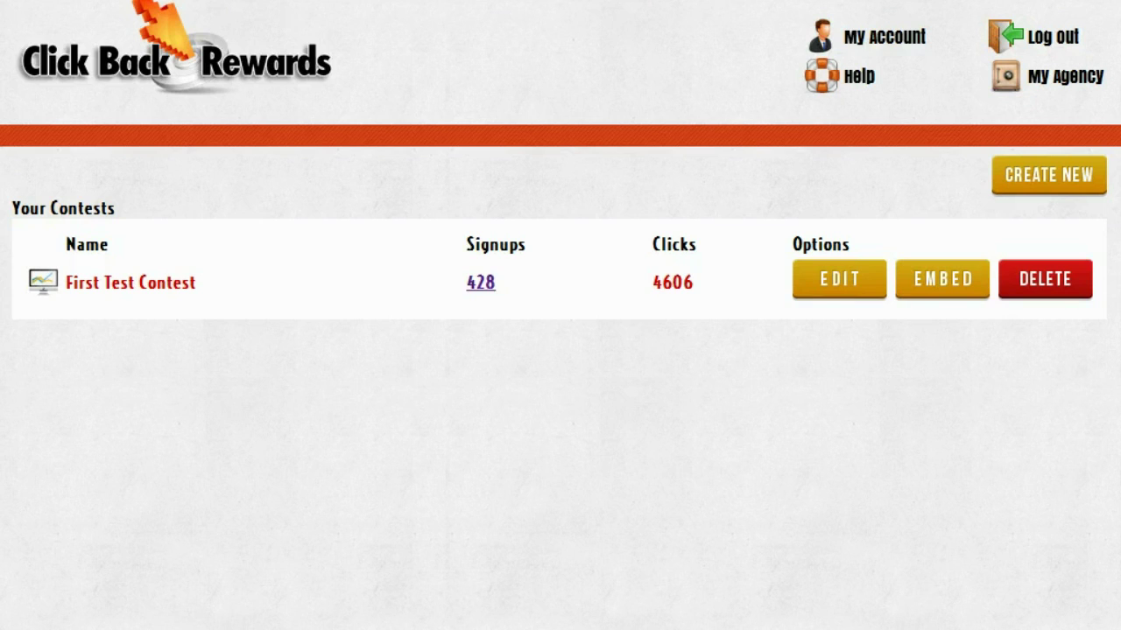
# Create a new contest and scroll down its blank Step 1: Basic Settings form.
pyautogui.click(1036, 187)
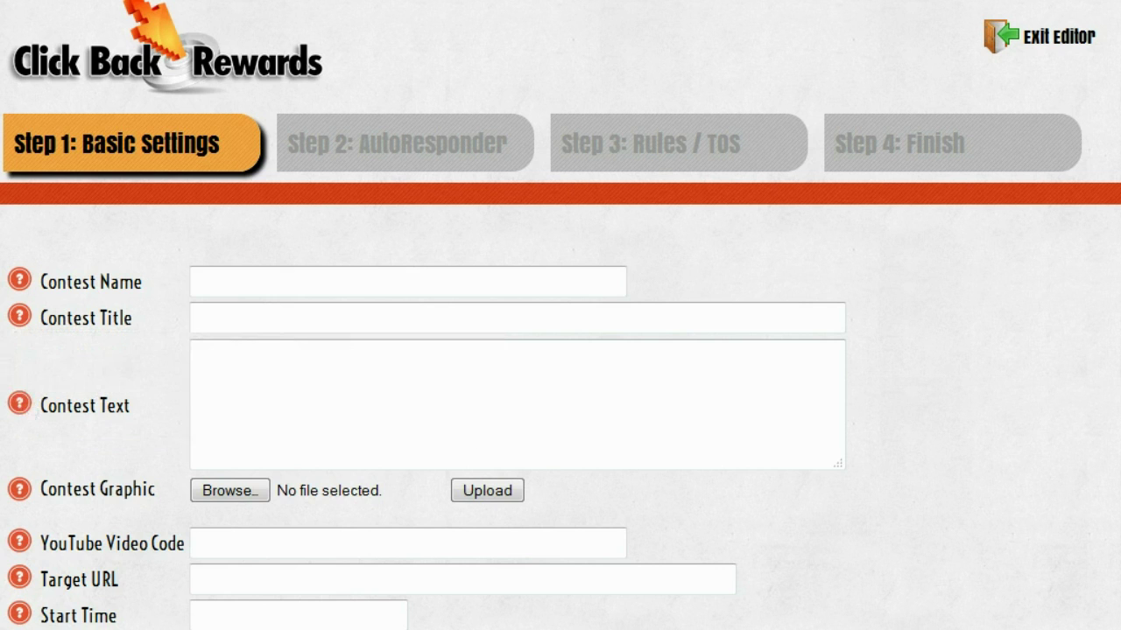
pyautogui.scroll(-3, 560, 351)
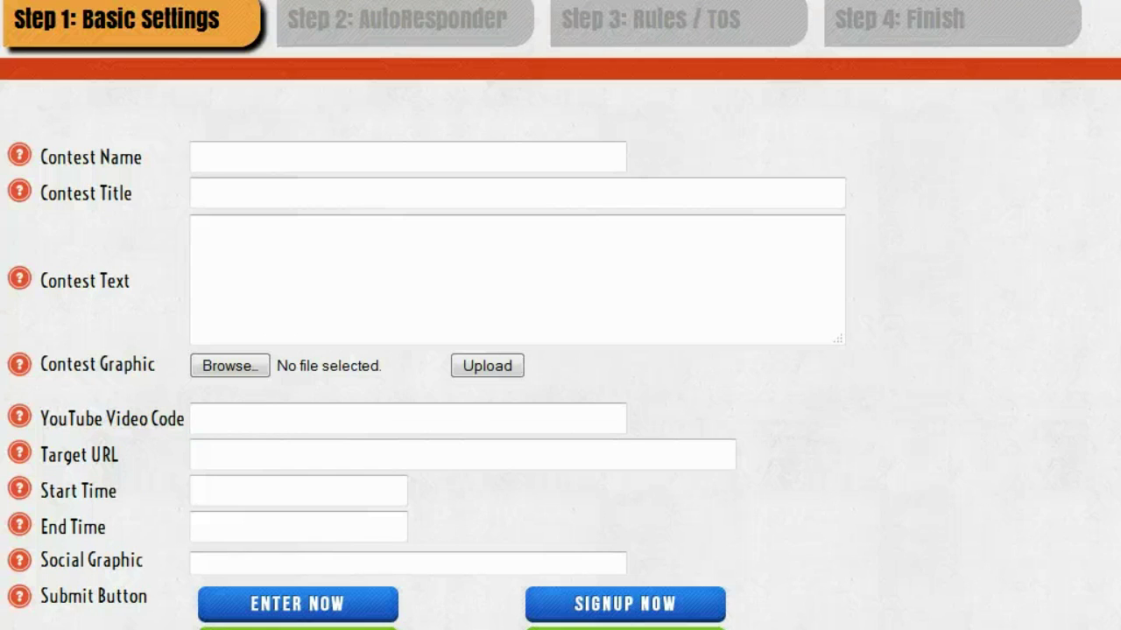
pyautogui.click(324, 416)
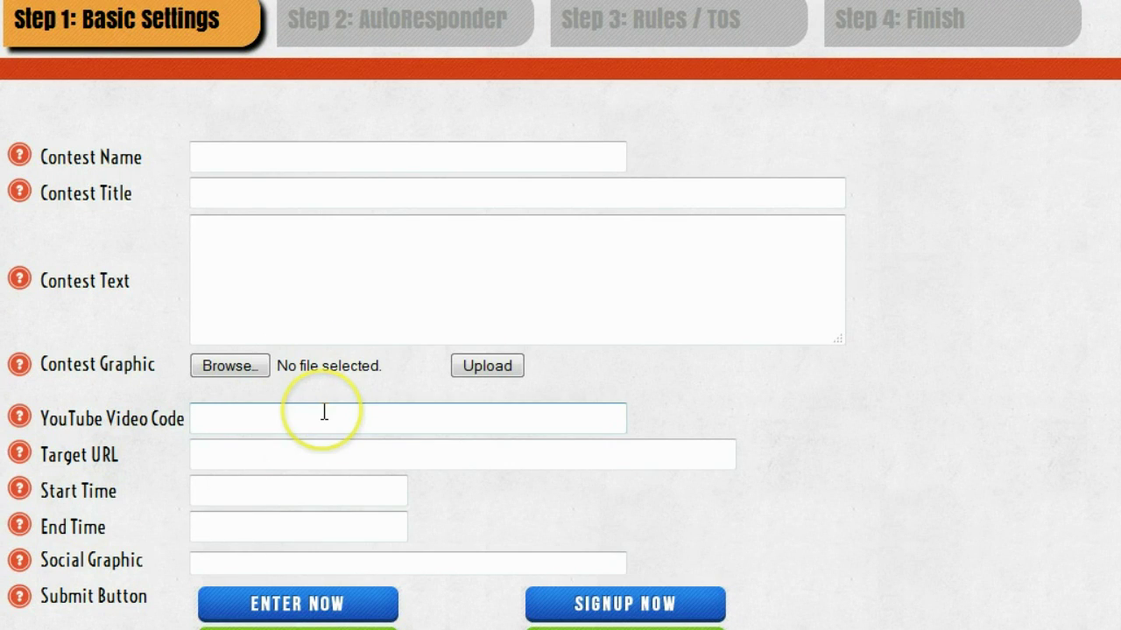
pyautogui.click(324, 452)
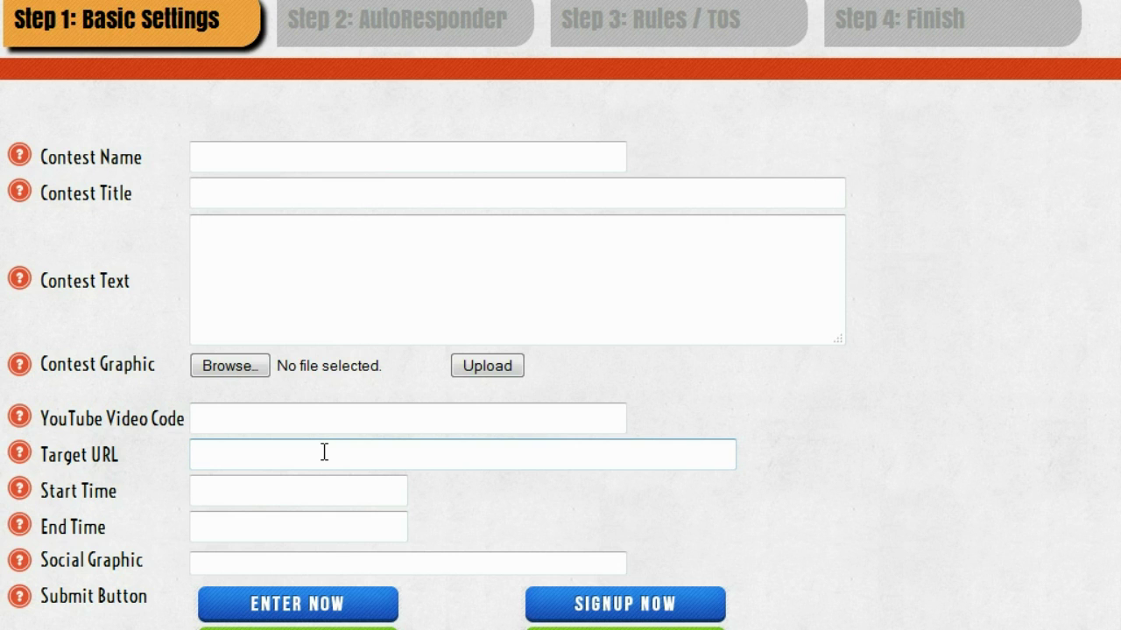
pyautogui.scroll(-3, 324, 452)
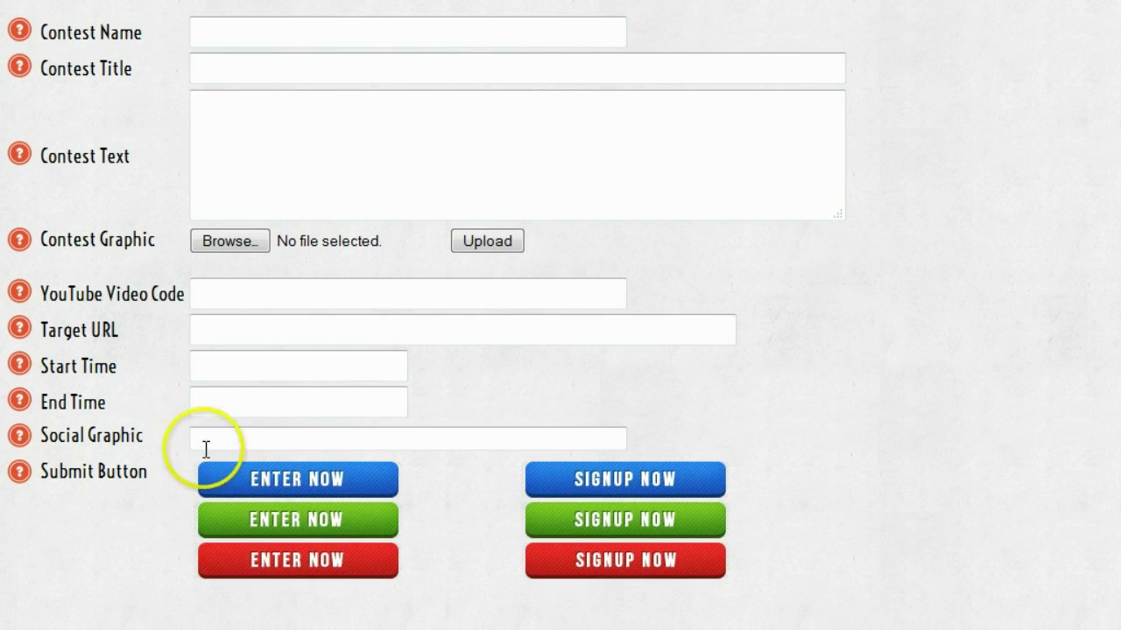
pyautogui.click(249, 366)
pyautogui.click(565, 367)
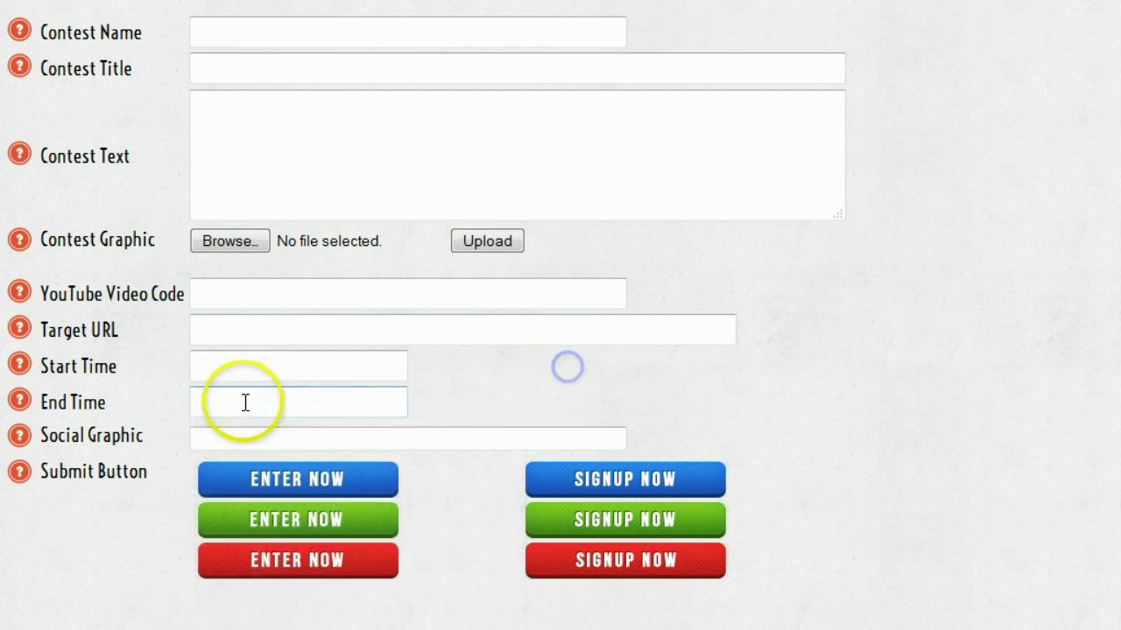
pyautogui.click(236, 400)
pyautogui.click(503, 386)
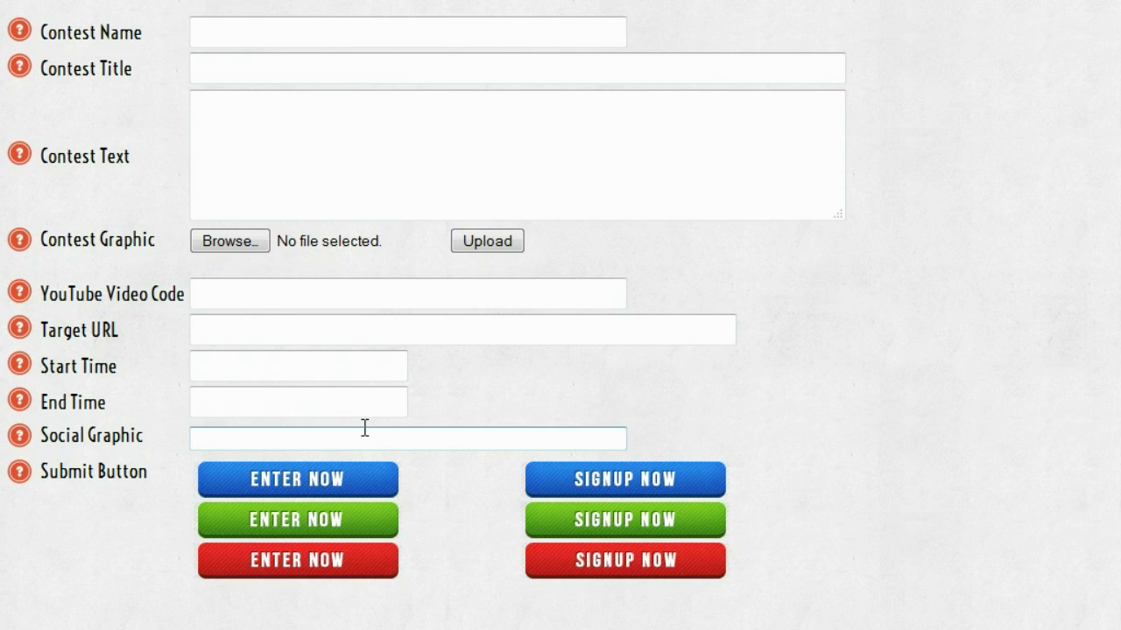
pyautogui.click(342, 466)
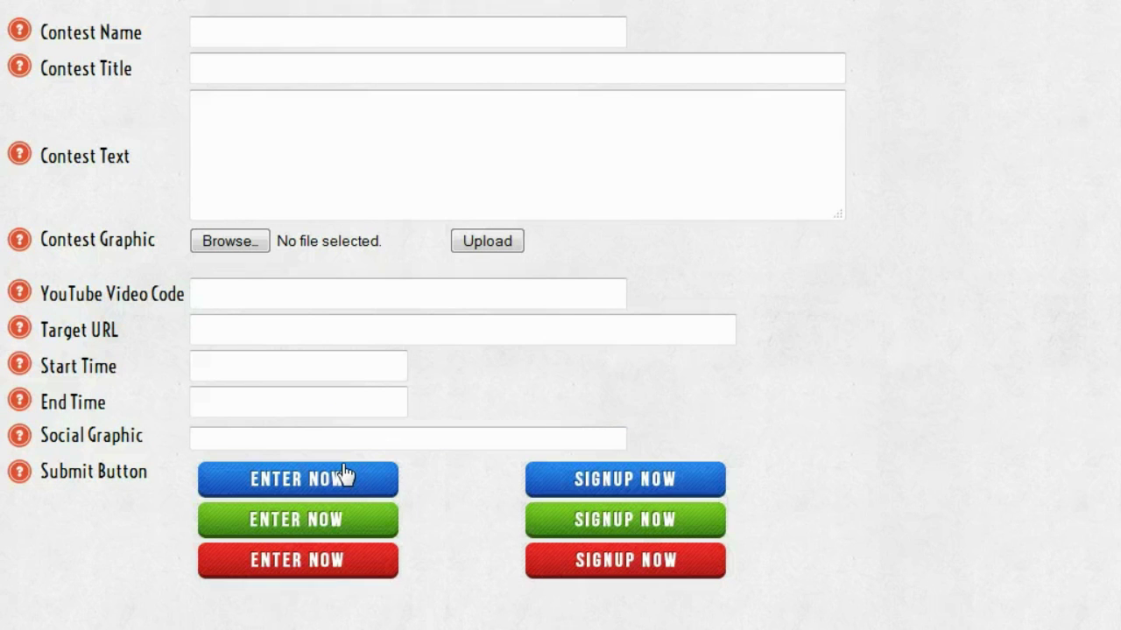
pyautogui.scroll(3, 181, 162)
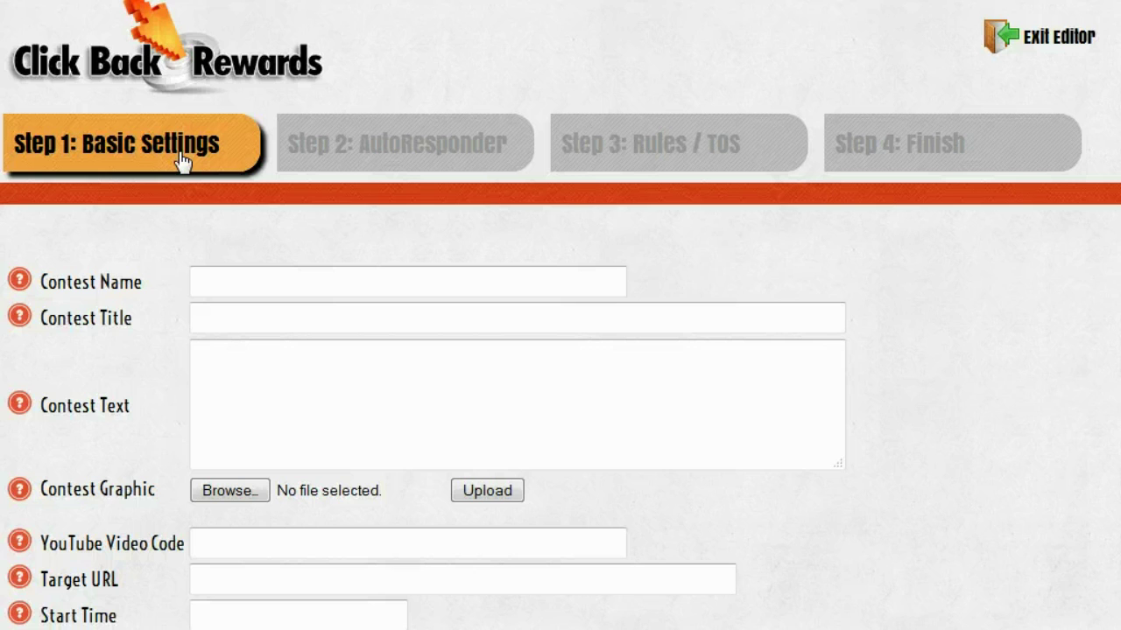
# Open Step 2: AutoResponder and review the empty Aweber, Mailchimp, GetResponse and SendReach fields.
pyautogui.click(362, 139)
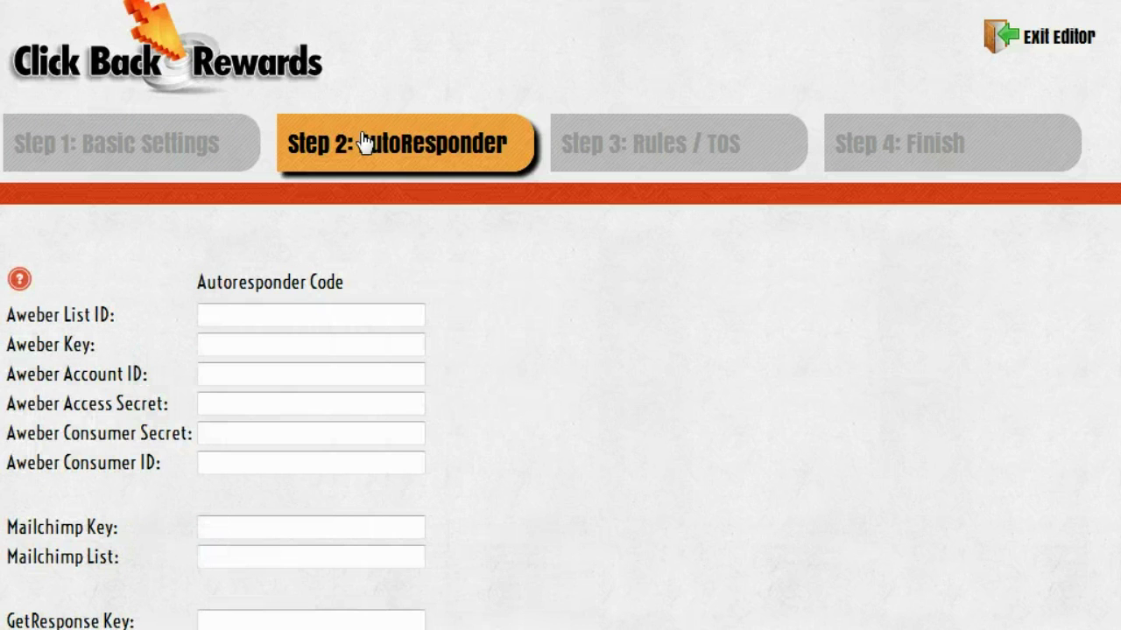
pyautogui.click(698, 326)
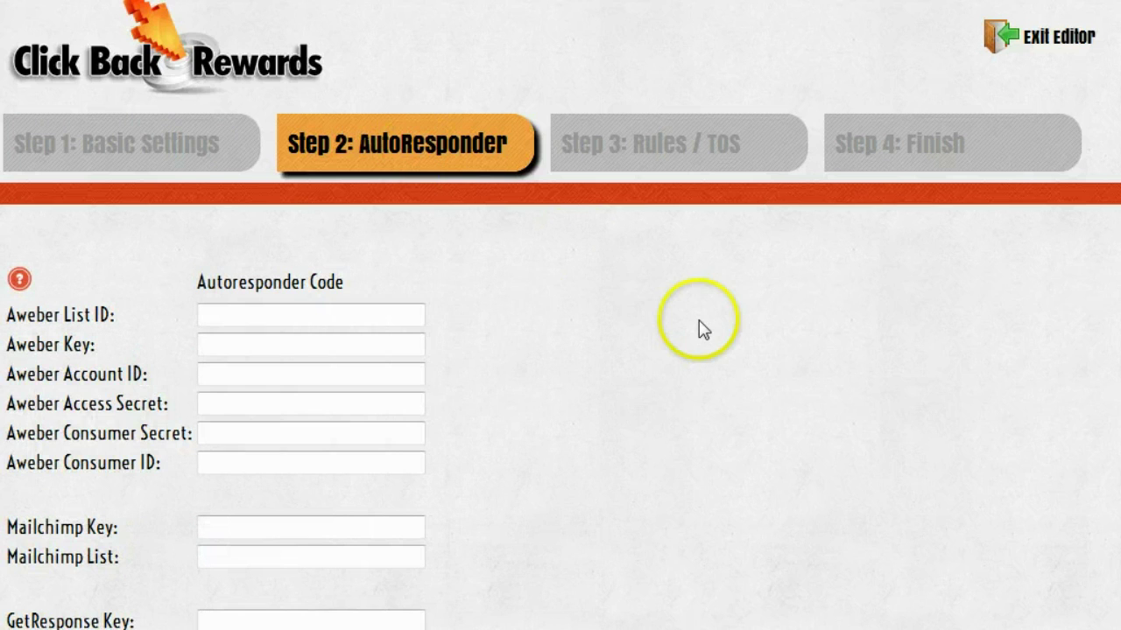
pyautogui.scroll(-3, 701, 324)
pyautogui.scroll(-1, 705, 329)
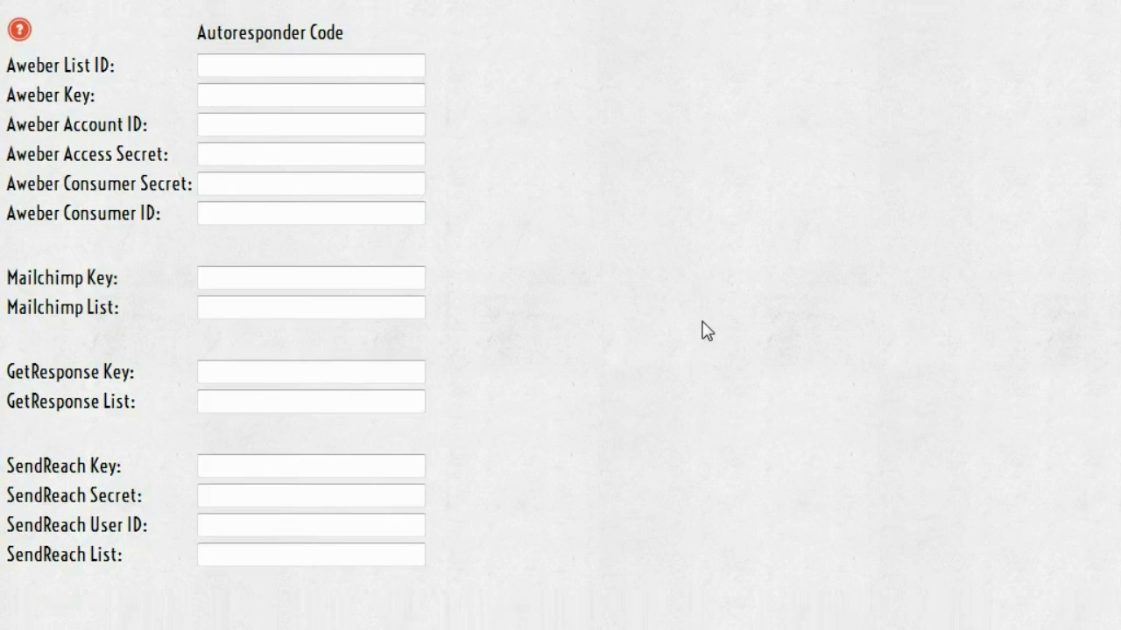
pyautogui.click(331, 312)
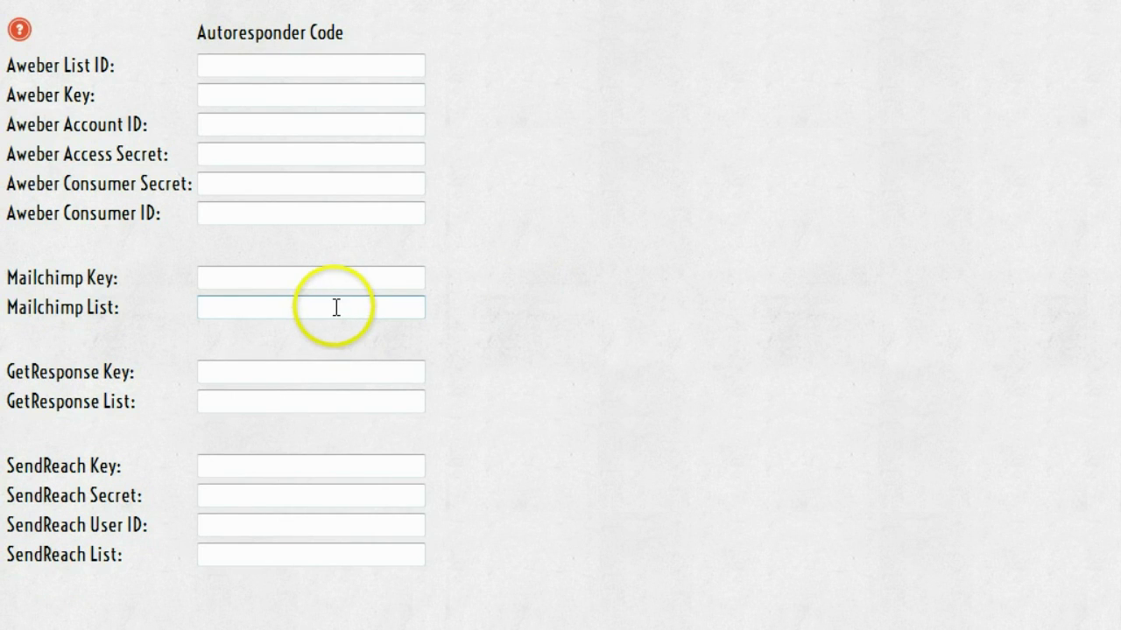
pyautogui.click(803, 305)
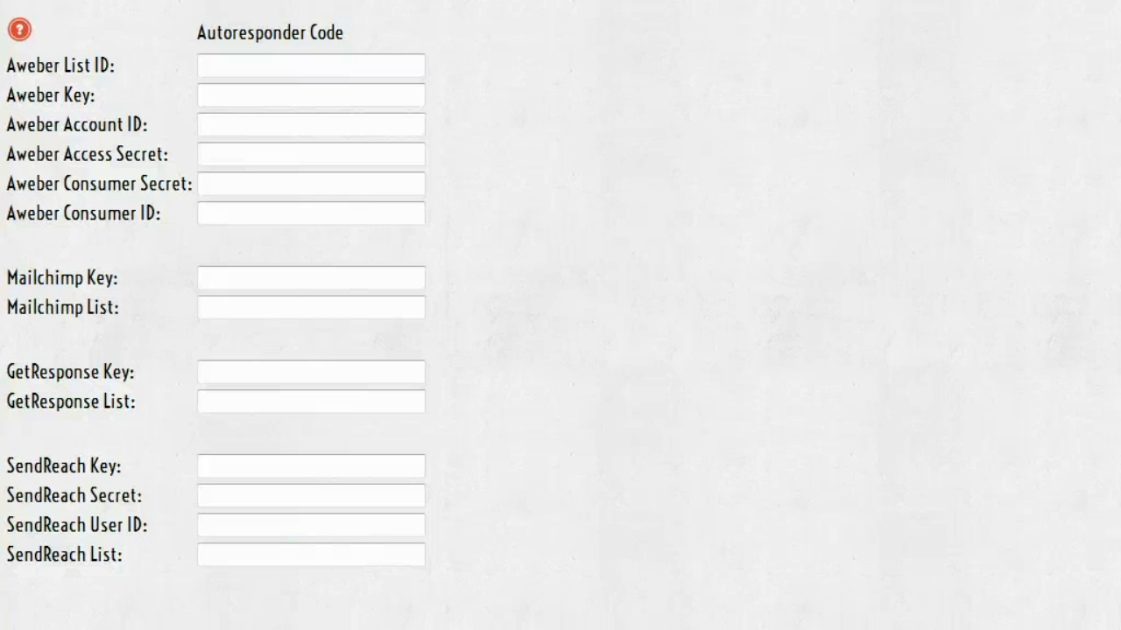
# Advance to Step 3: Rules / TOS, leaving Contest Rules/TOS and Referer Blacklist blank.
pyautogui.click(610, 146)
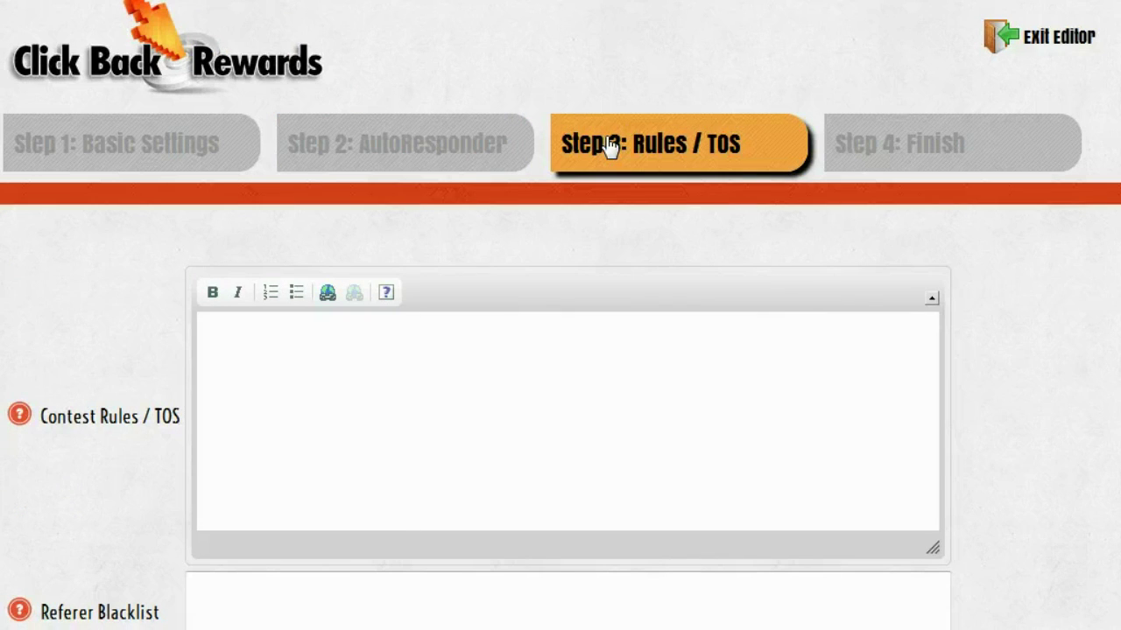
pyautogui.click(529, 395)
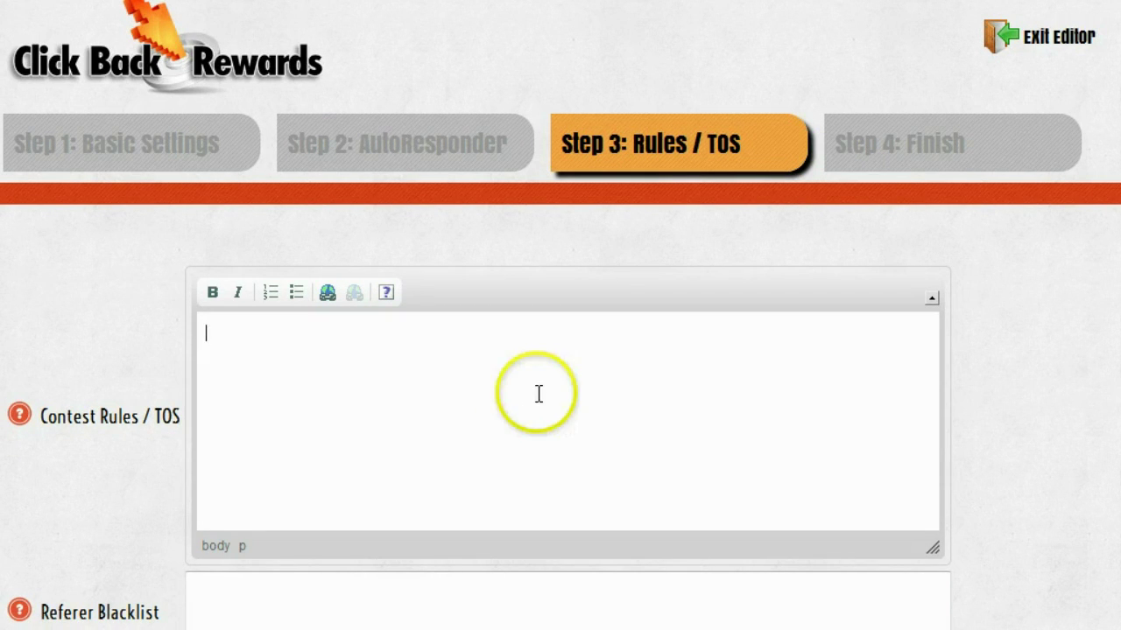
pyautogui.scroll(-3, 529, 396)
pyautogui.click(354, 378)
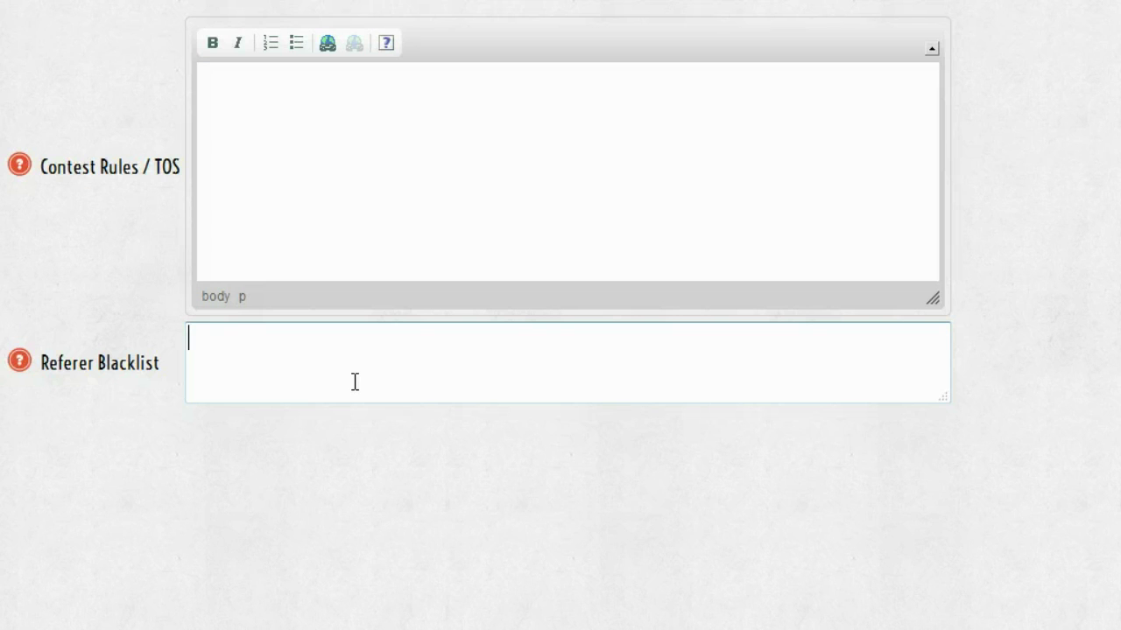
pyautogui.scroll(3, 724, 404)
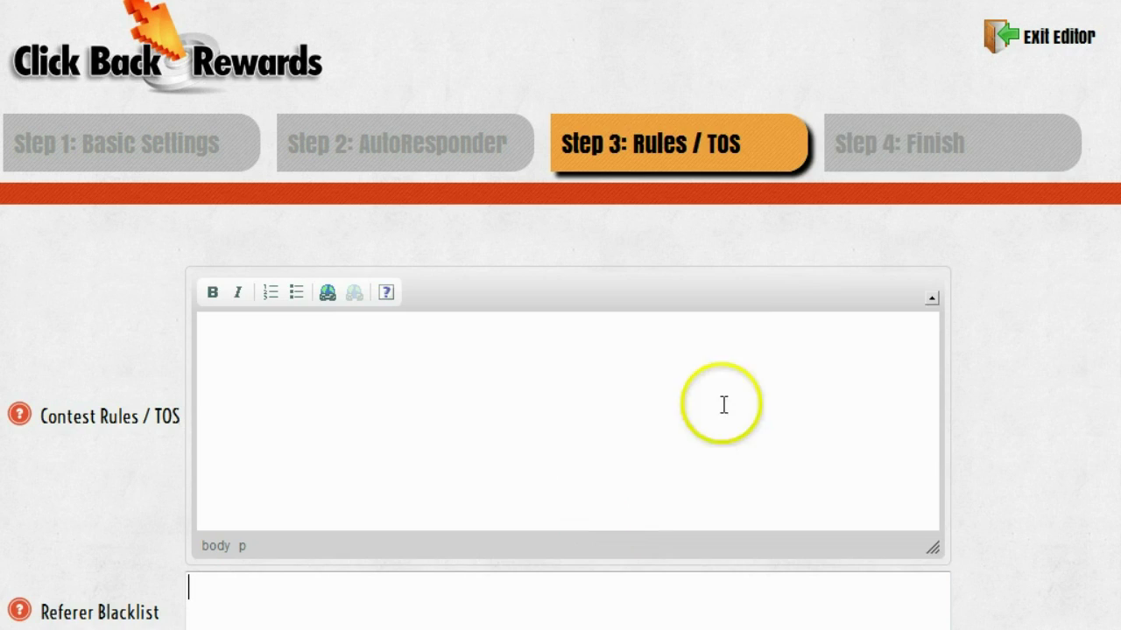
# Advance to Step 4: Finish, keeping Mountain Scene with Timer and Stats set to No.
pyautogui.click(887, 142)
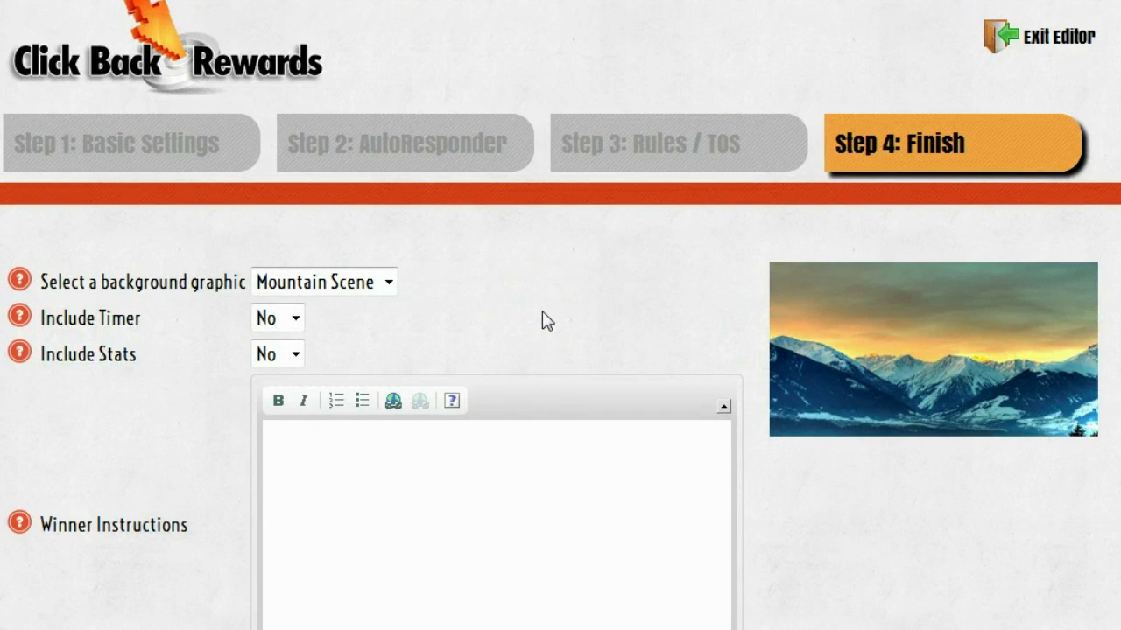
pyautogui.scroll(-2, 543, 322)
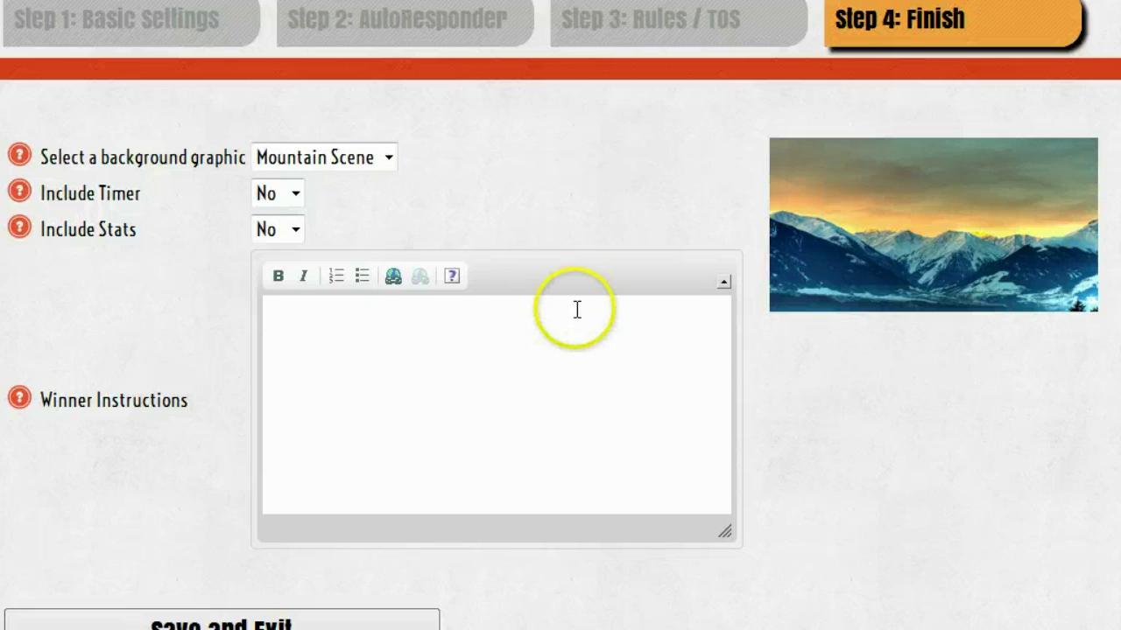
pyautogui.scroll(-2, 543, 310)
pyautogui.click(297, 492)
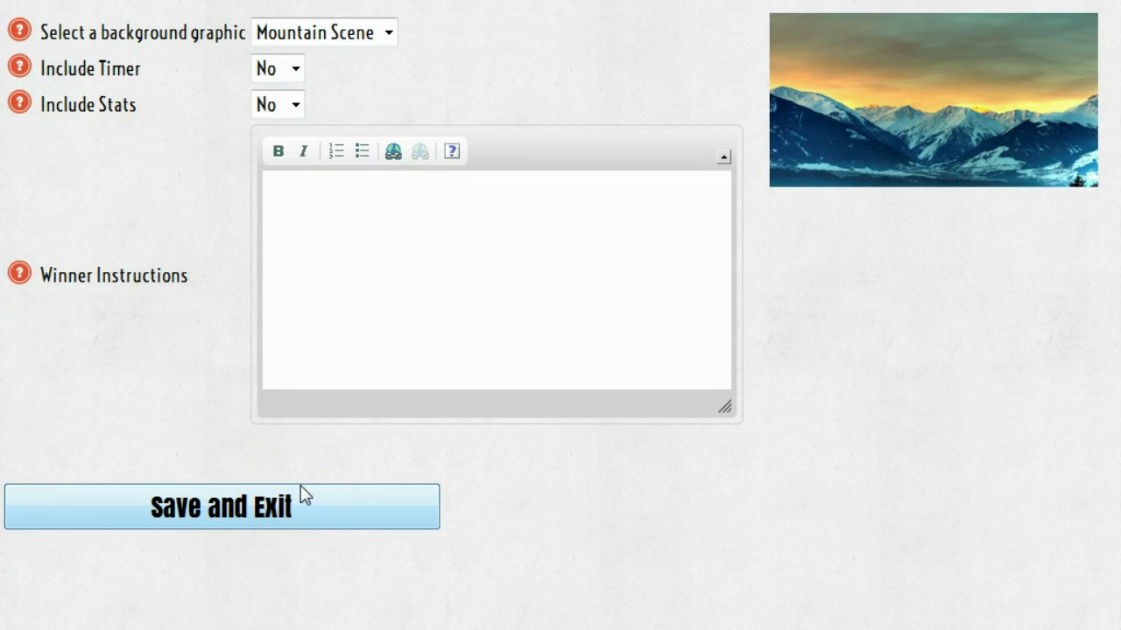
# Save the contest and bring up the embed options for First Test Contest.
pyautogui.click(254, 499)
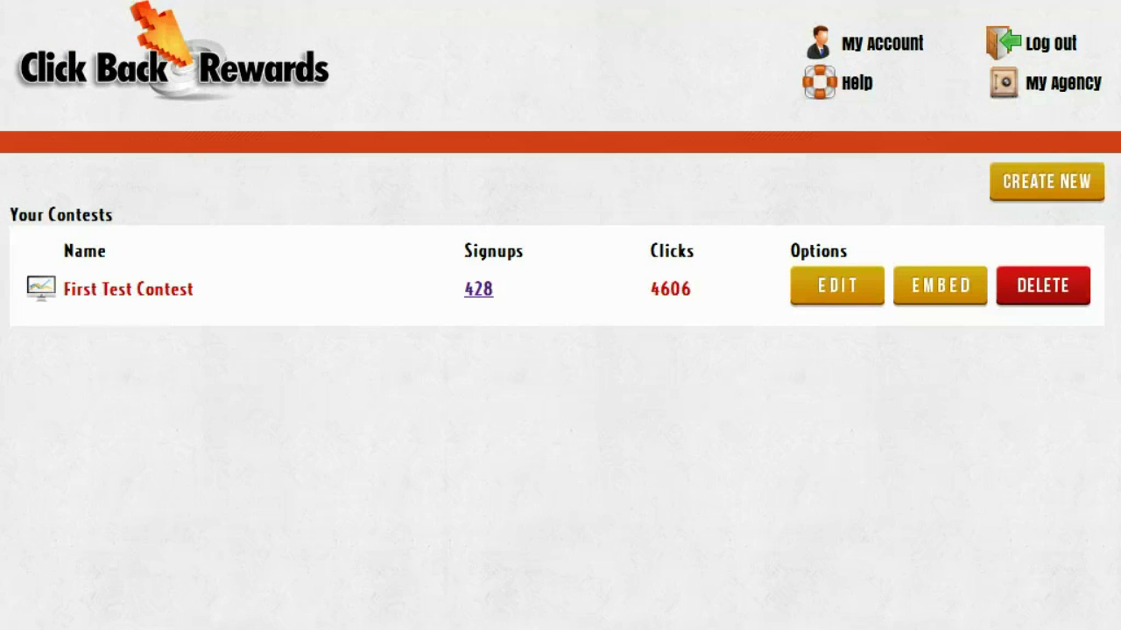
pyautogui.click(933, 298)
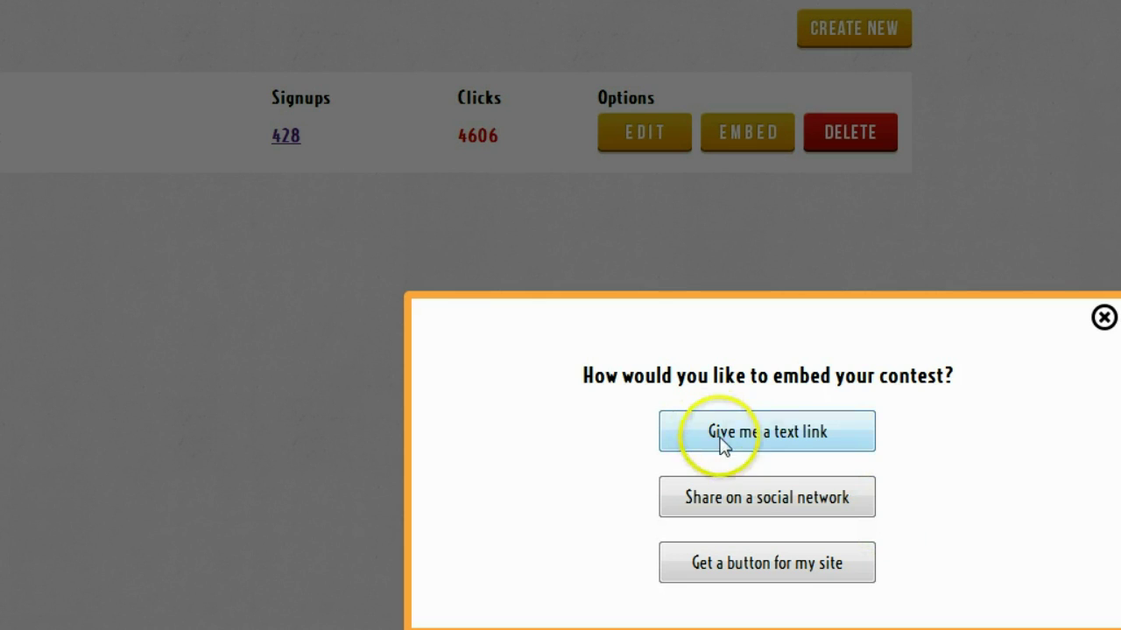
# Choose 'Share on a social network' and share the contest via Facebook.
pyautogui.click(744, 495)
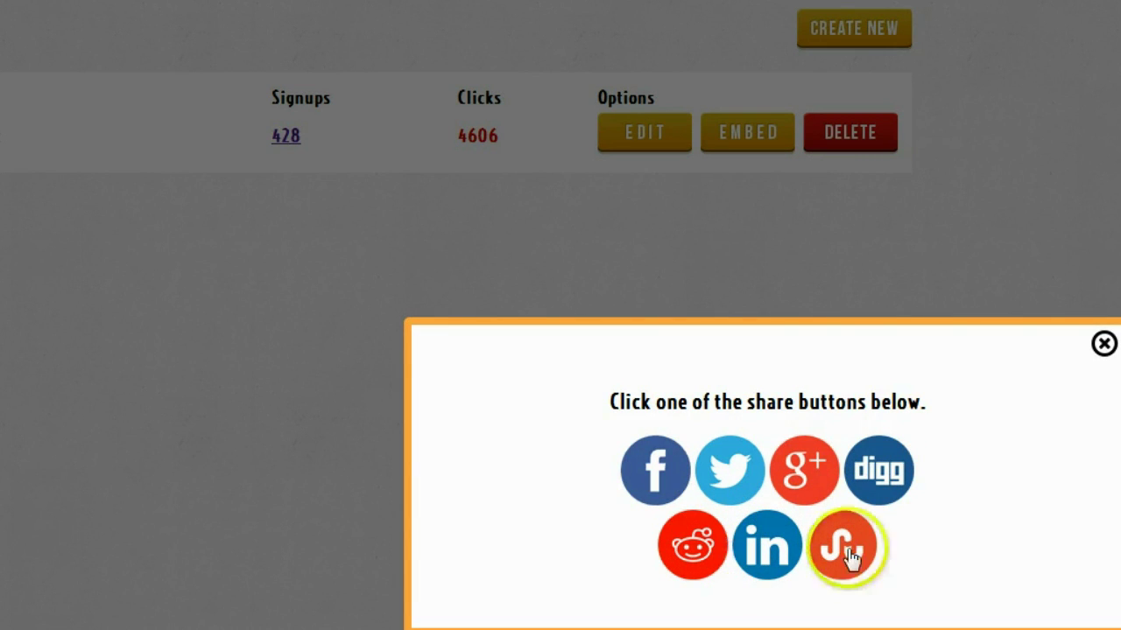
pyautogui.click(647, 477)
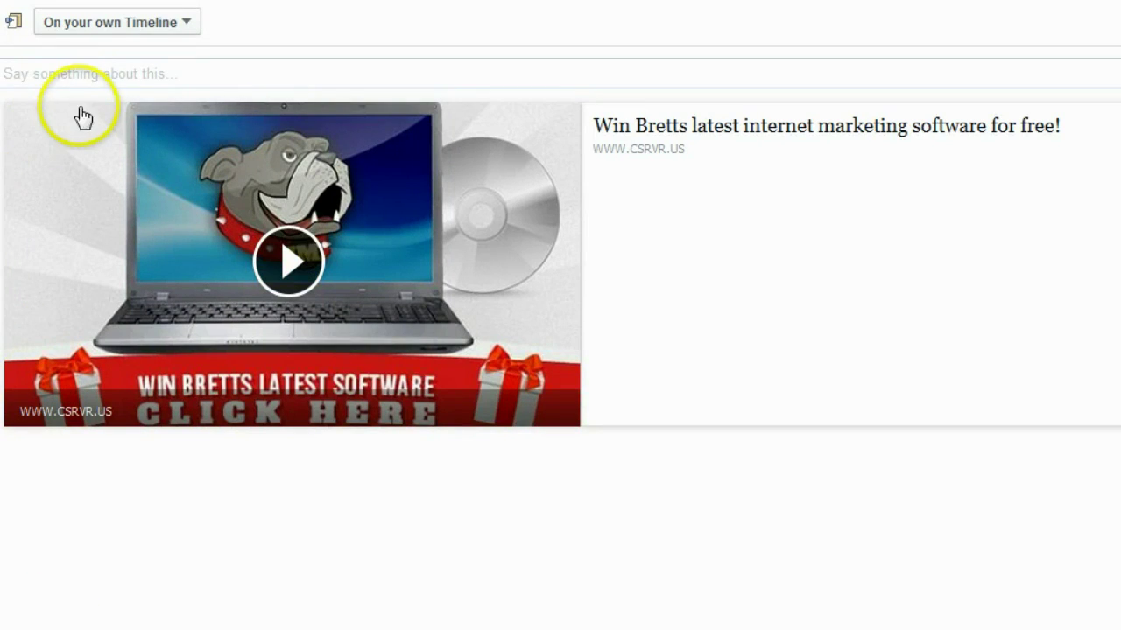
# Publish the contest link to your own Facebook Timeline with no message.
pyautogui.click(81, 79)
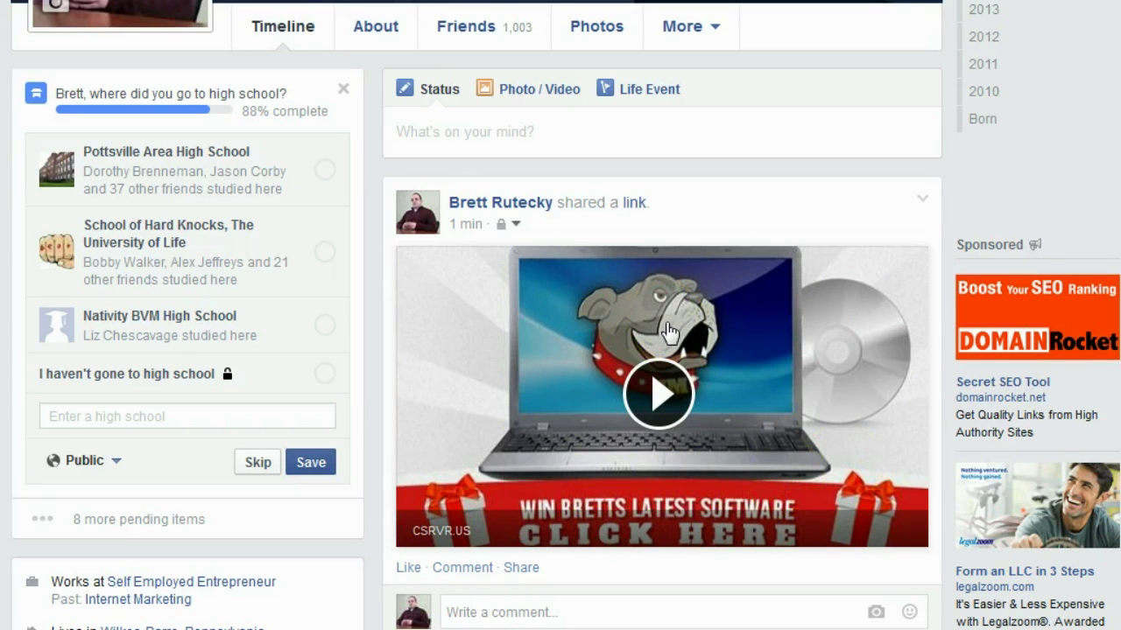
# Play the shared post's contest video and jump to near the end of its progress bar.
pyautogui.click(645, 394)
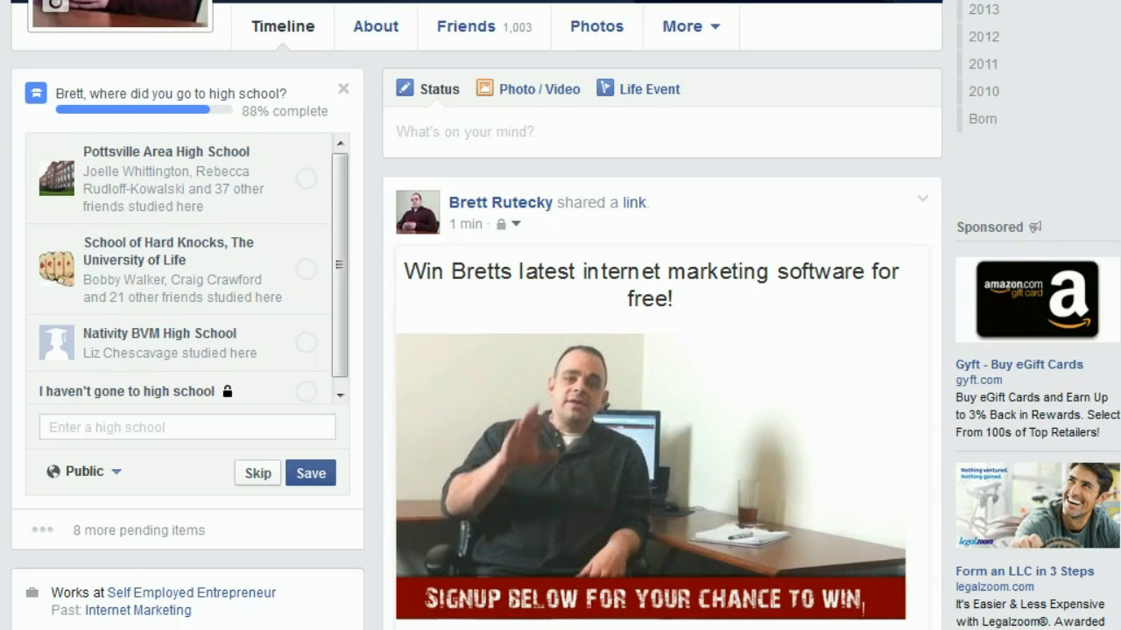
pyautogui.moveTo(867, 595)
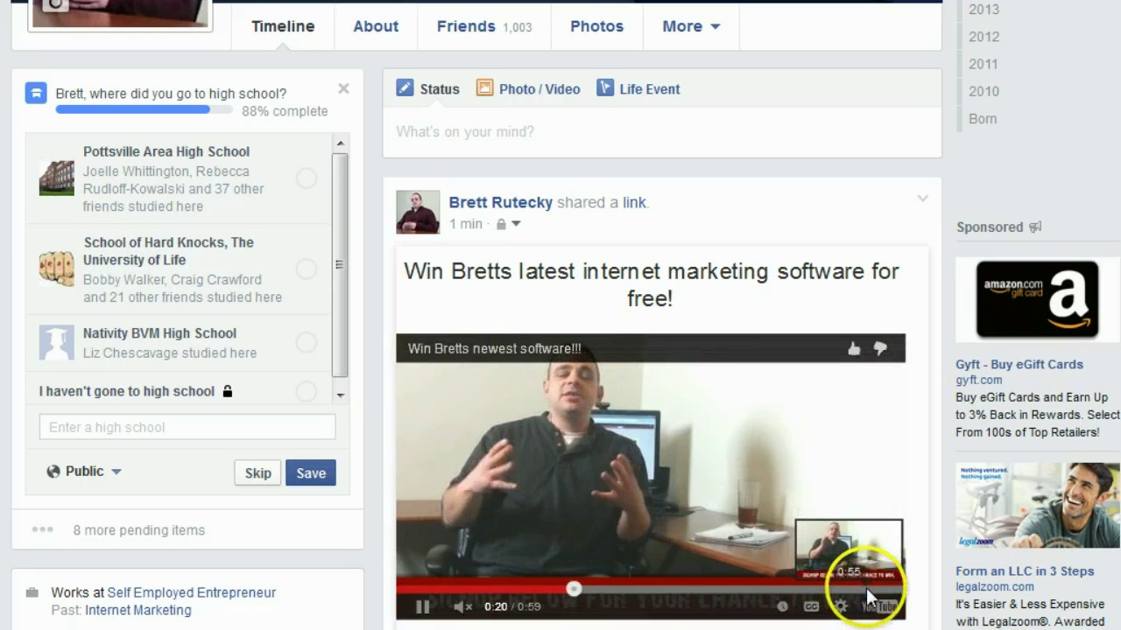
pyautogui.click(879, 590)
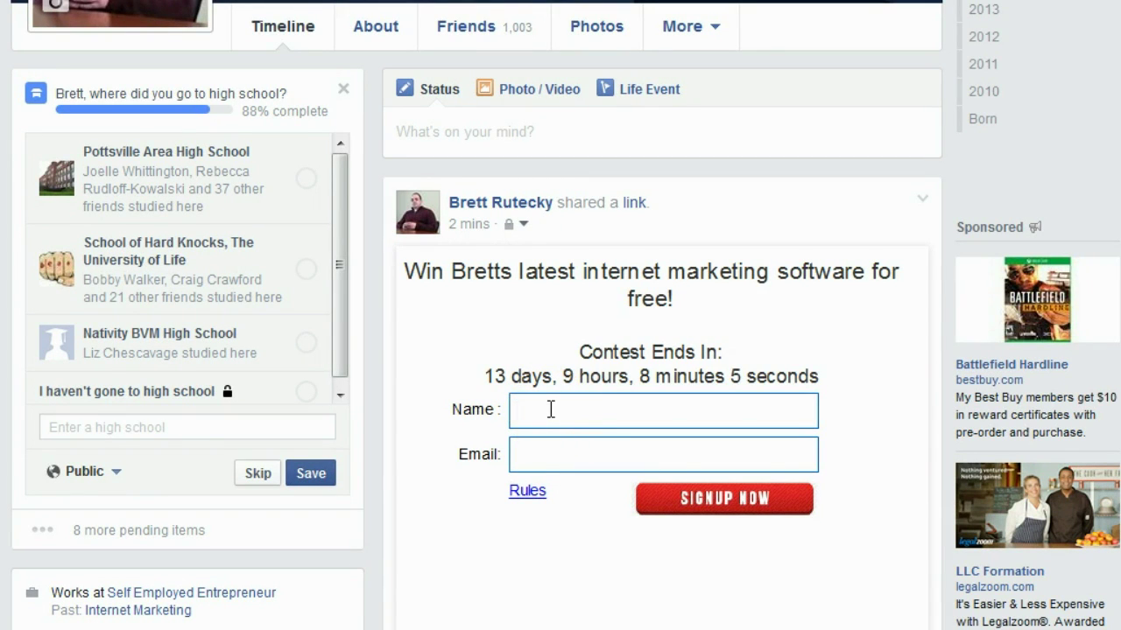
# Put the cursor in the Name field of the post's contest signup form.
pyautogui.click(722, 508)
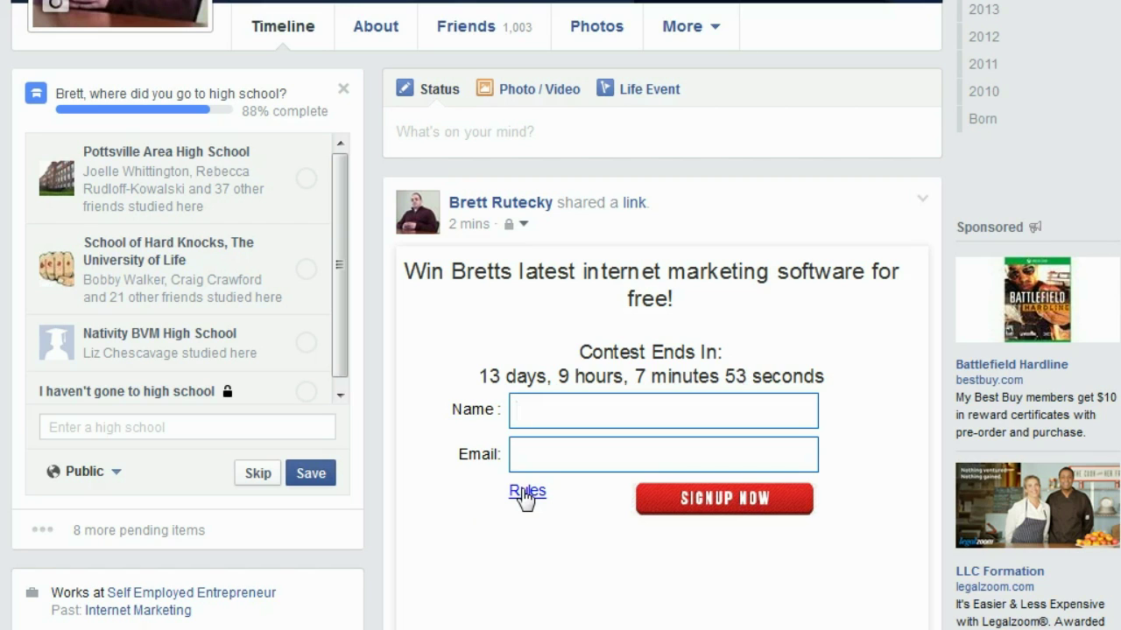
pyautogui.write('Brett')
pyautogui.click(639, 446)
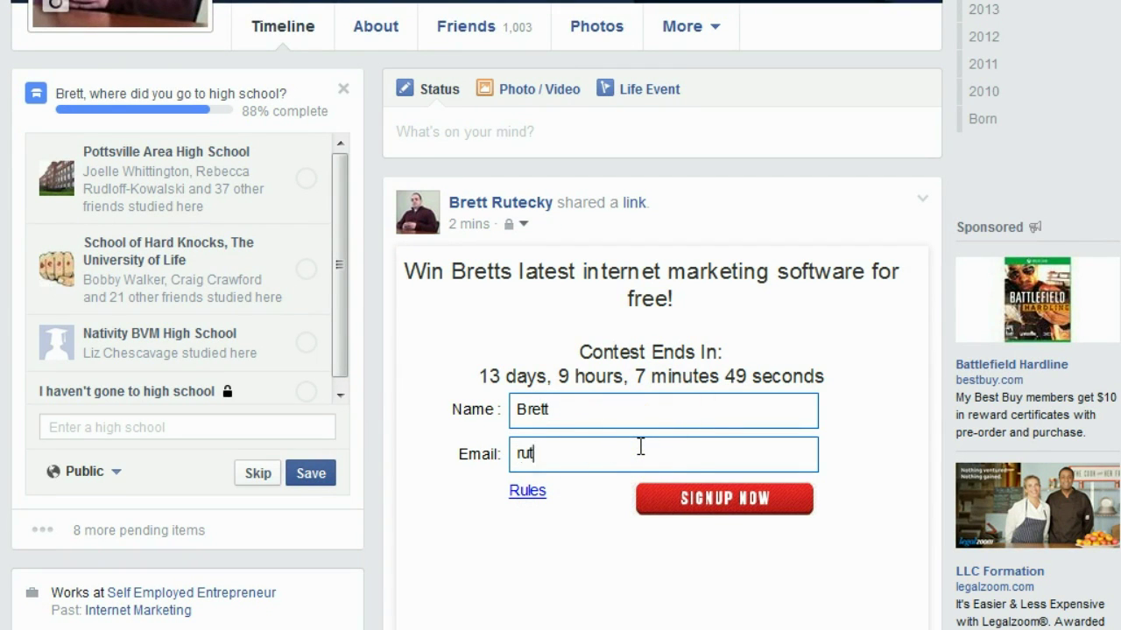
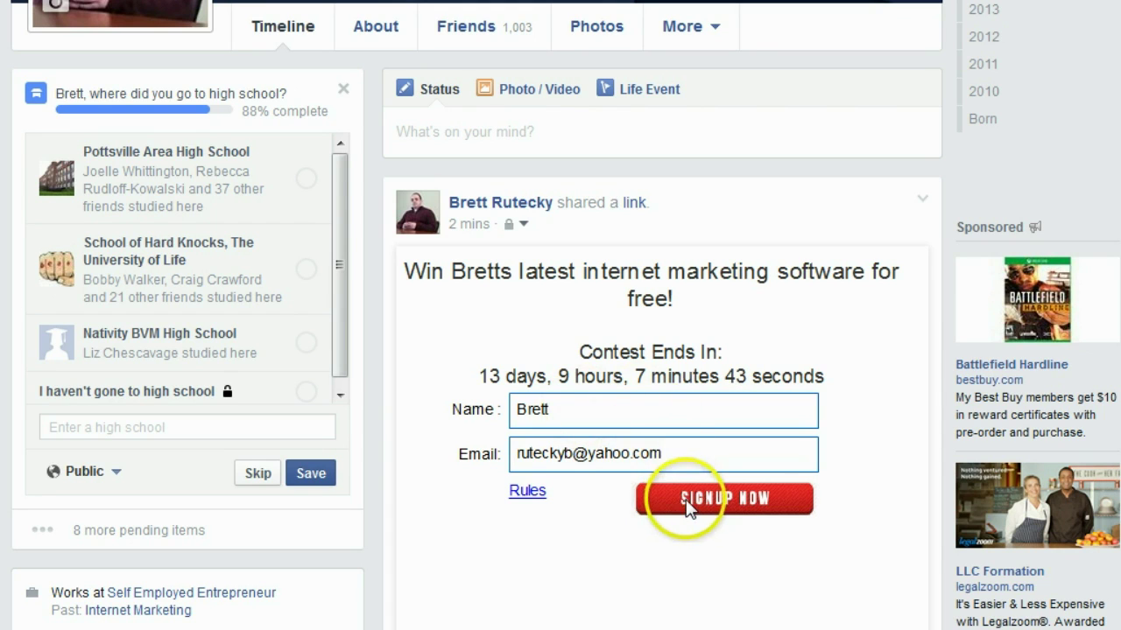
pyautogui.click(687, 506)
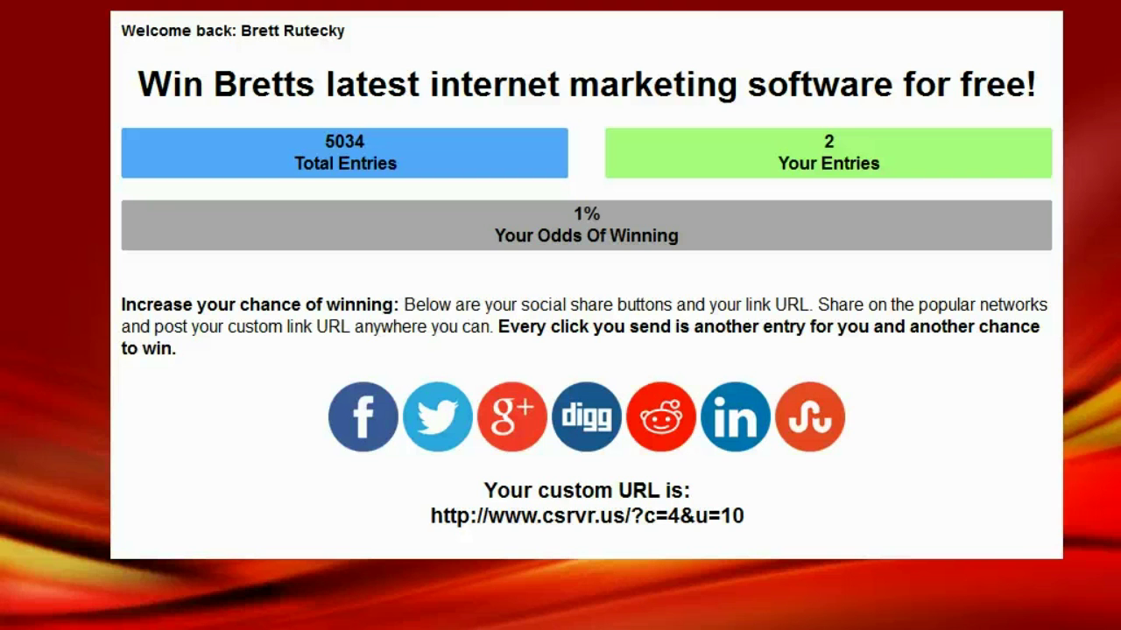